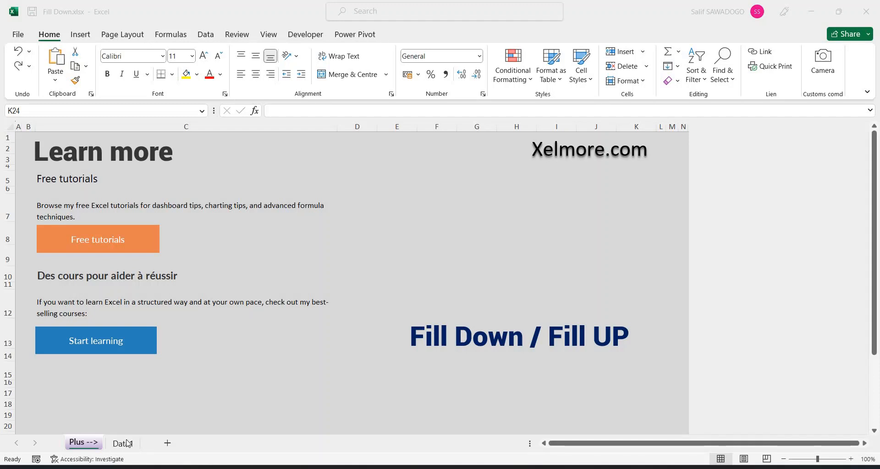
Step: Open the Data1 sheet and examine how its rows are grouped by month, from January through March
click(124, 442)
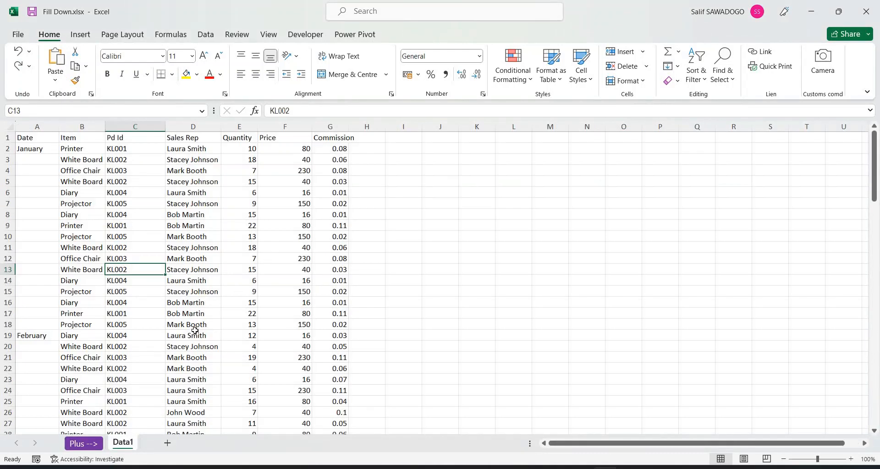
scroll(194, 330, down, 6)
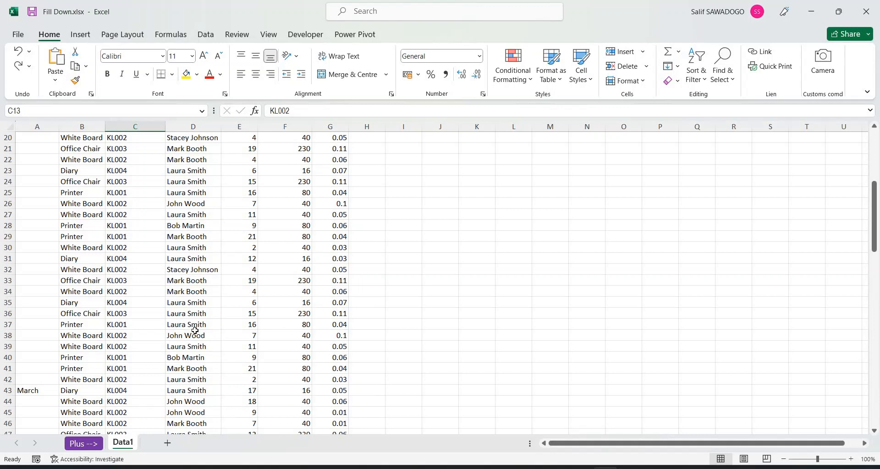
scroll(195, 330, up, 6)
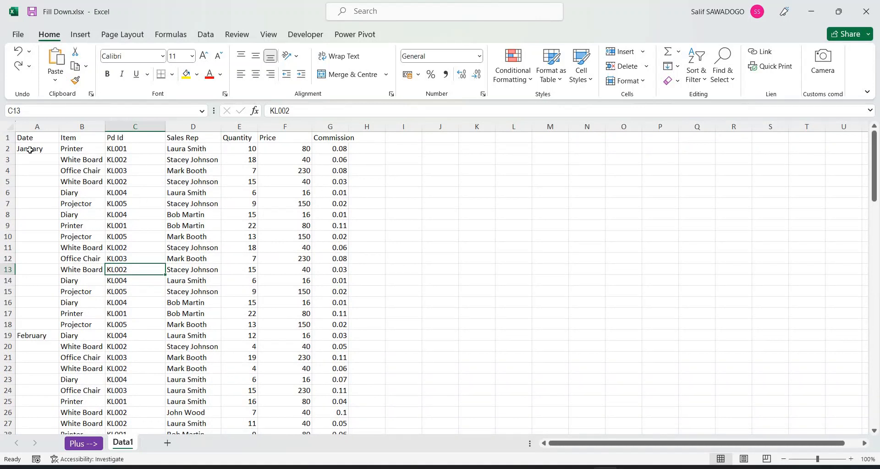
drag(30, 150, 337, 325)
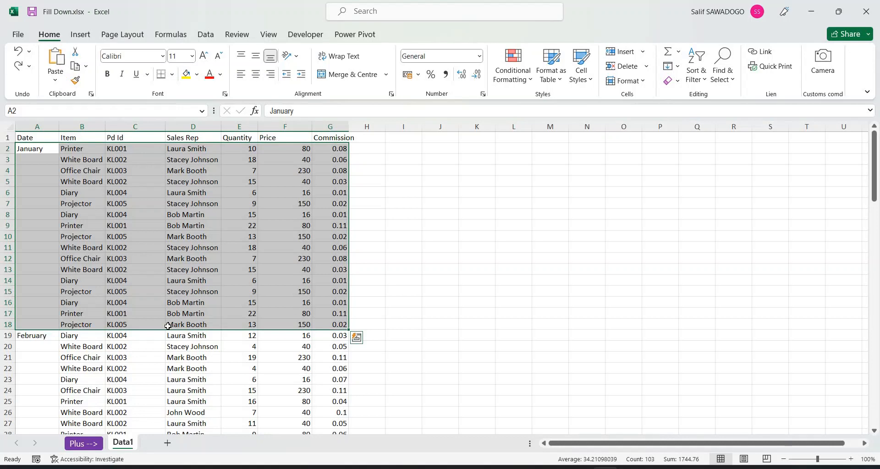
scroll(168, 326, down, 4)
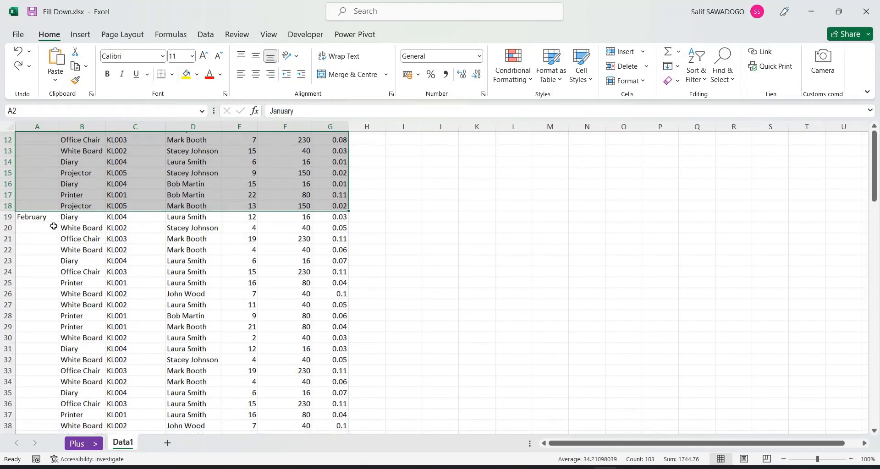
drag(33, 215, 320, 389)
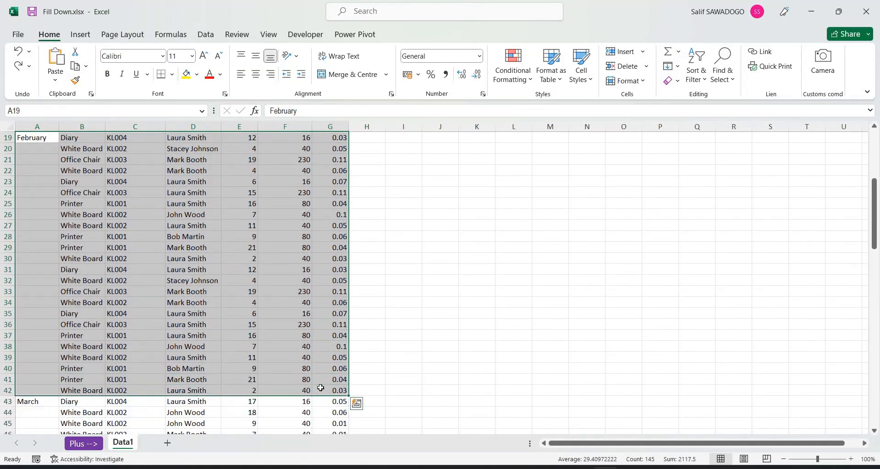
scroll(88, 274, down, 5)
drag(41, 249, 342, 374)
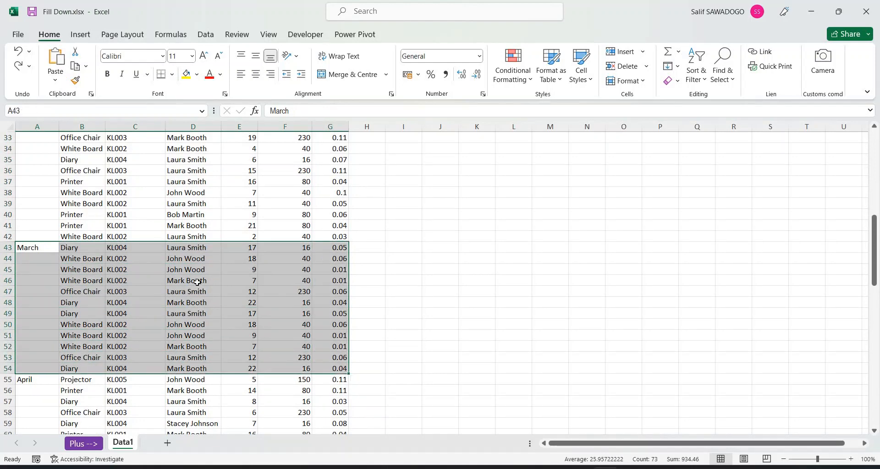
scroll(197, 283, up, 7)
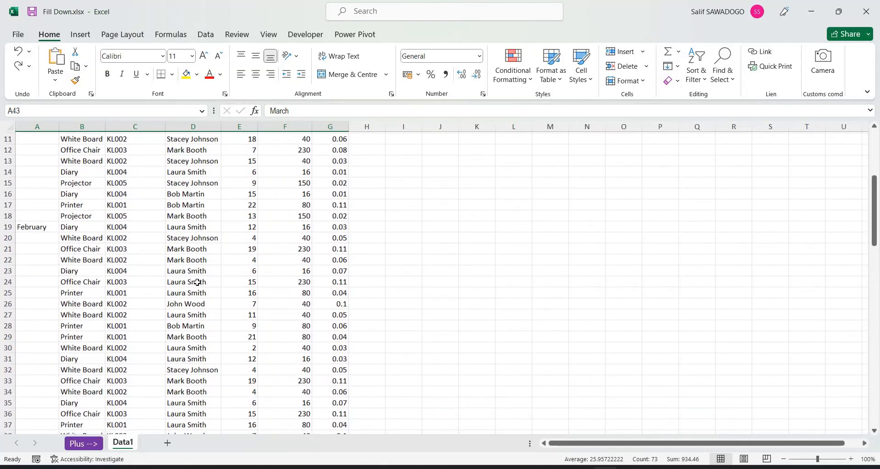
scroll(197, 282, up, 4)
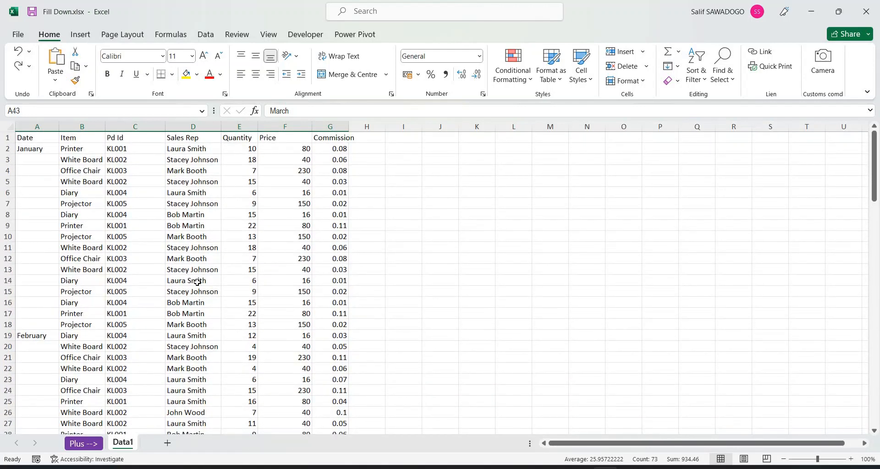
Step: Examine the empty Date cells beneath January, February and March in column A
drag(36, 163, 42, 316)
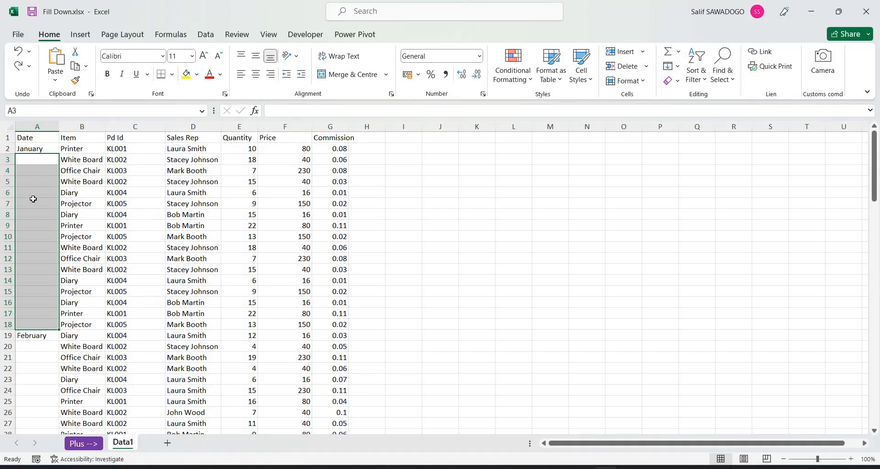
scroll(33, 274, down, 3)
scroll(34, 274, down, 2)
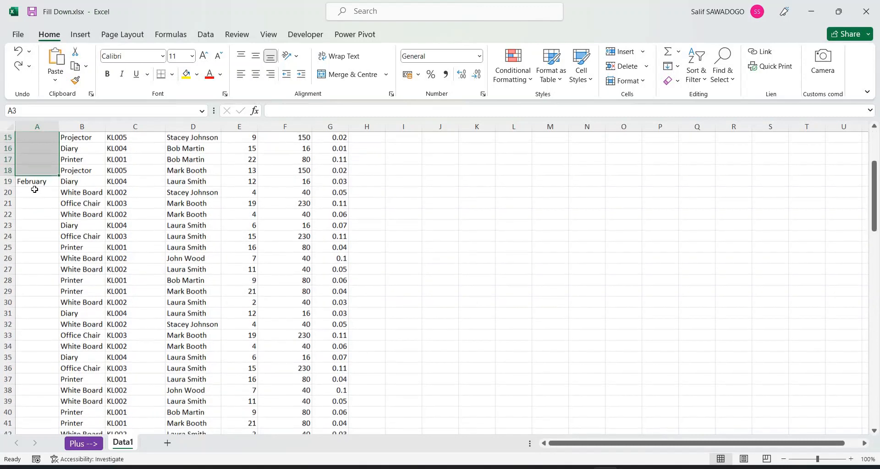
drag(33, 191, 28, 406)
scroll(29, 407, down, 5)
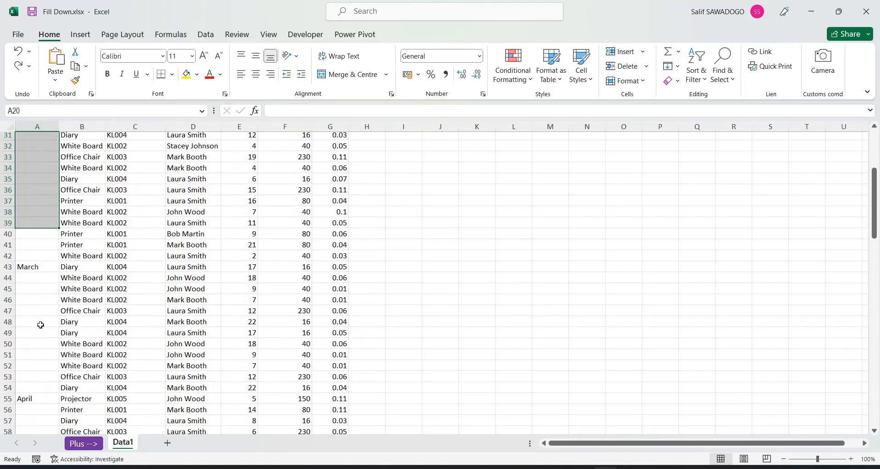
drag(40, 281, 37, 389)
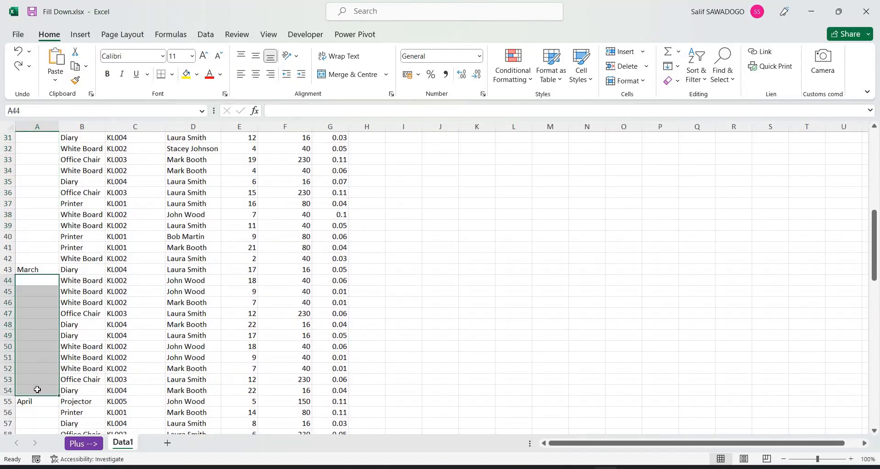
scroll(37, 389, up, 10)
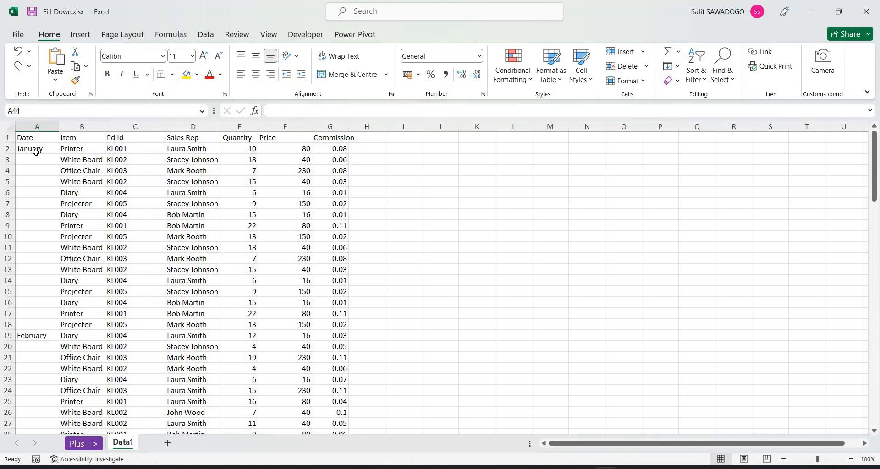
Step: Select only the blank cells within the Date range A2:A112 using Go To Special with the Blanks option
drag(37, 148, 38, 356)
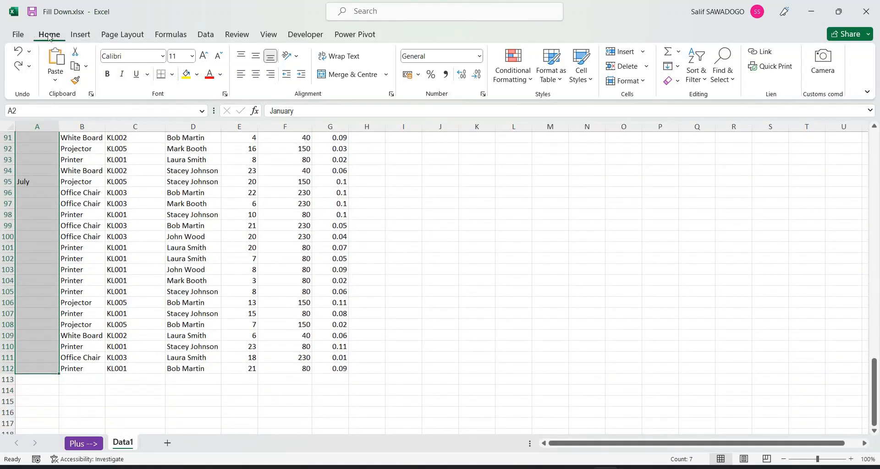
click(728, 81)
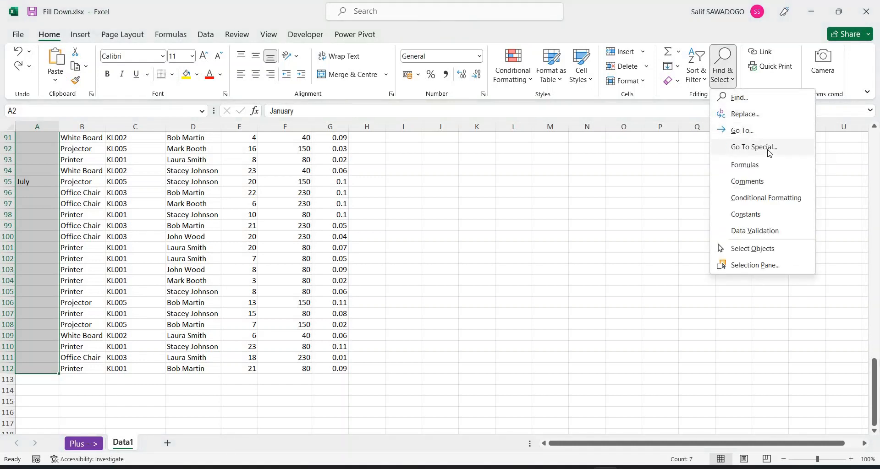
click(769, 153)
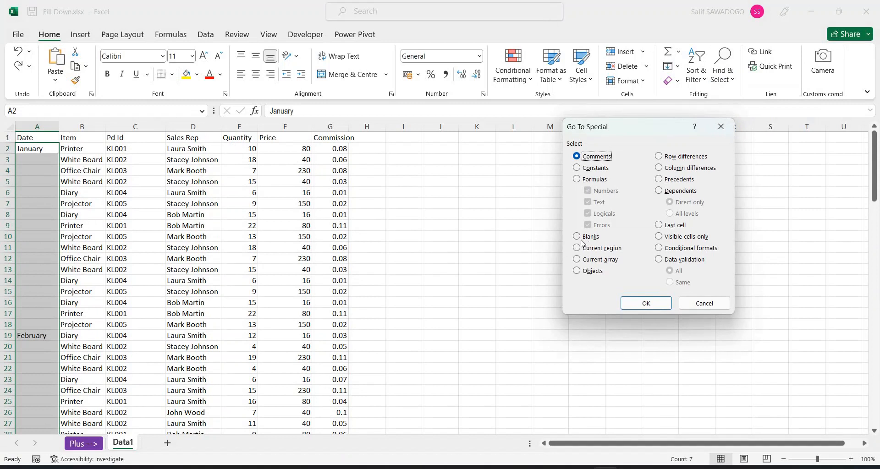
click(579, 238)
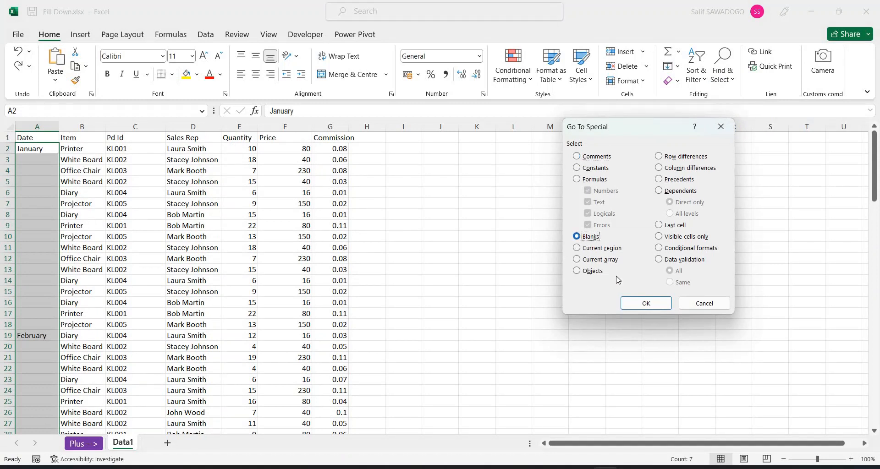
click(635, 302)
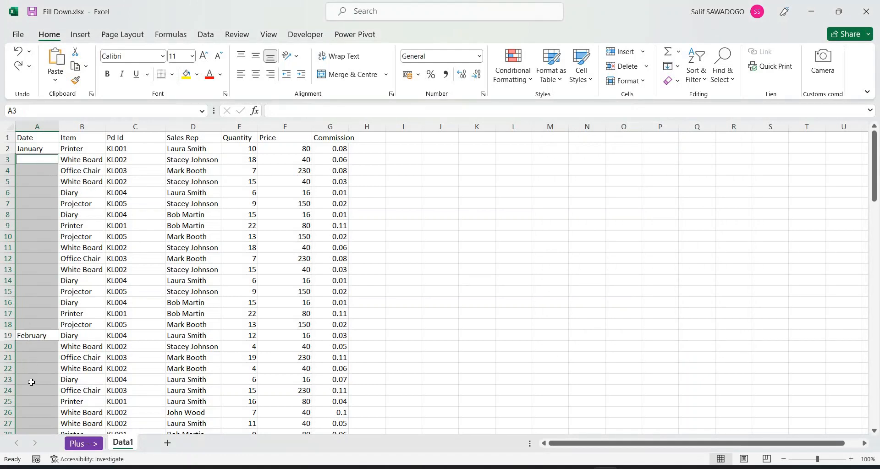
Step: Fill all selected blank Date cells at once with the formula =A2 and review the column down to row 112
scroll(31, 382, down, 4)
scroll(32, 382, up, 4)
click(304, 113)
text(=)
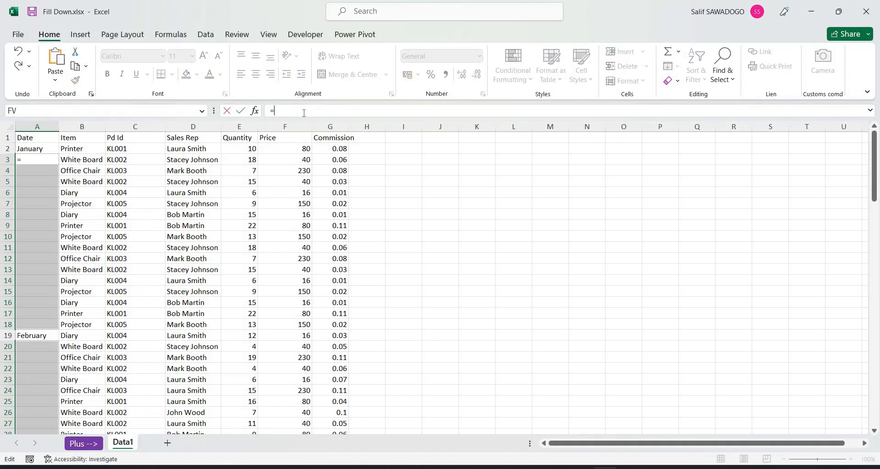
click(39, 149)
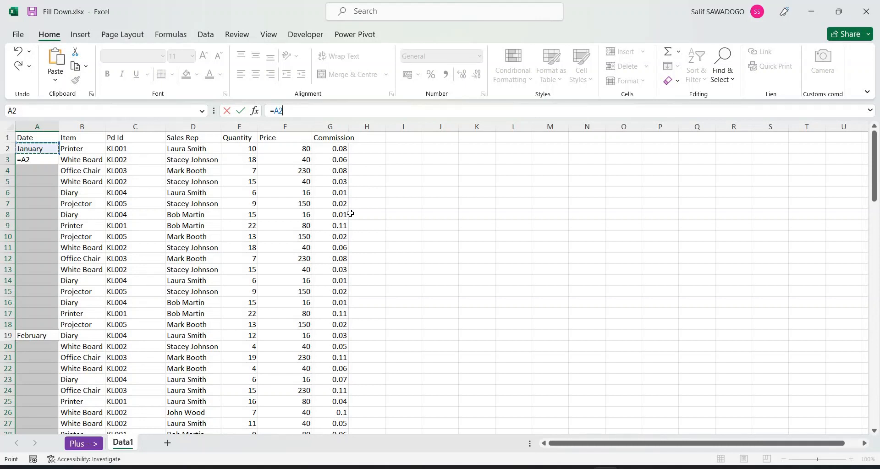
key(ctrl+Return)
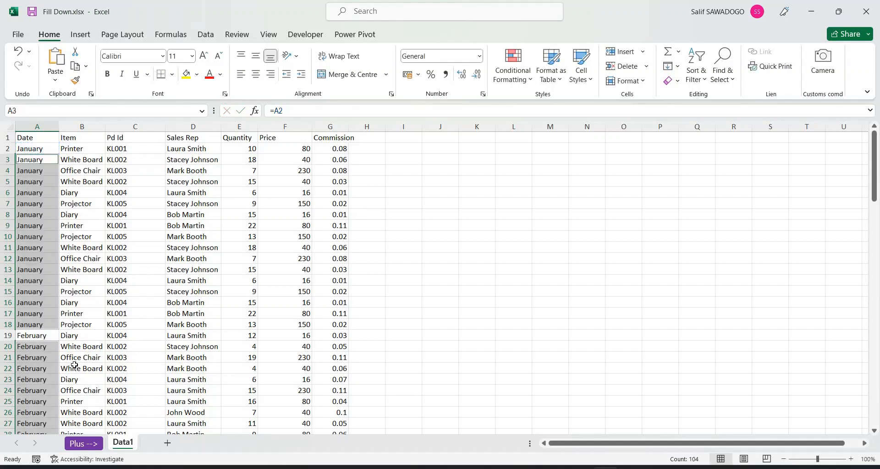
scroll(74, 365, down, 15)
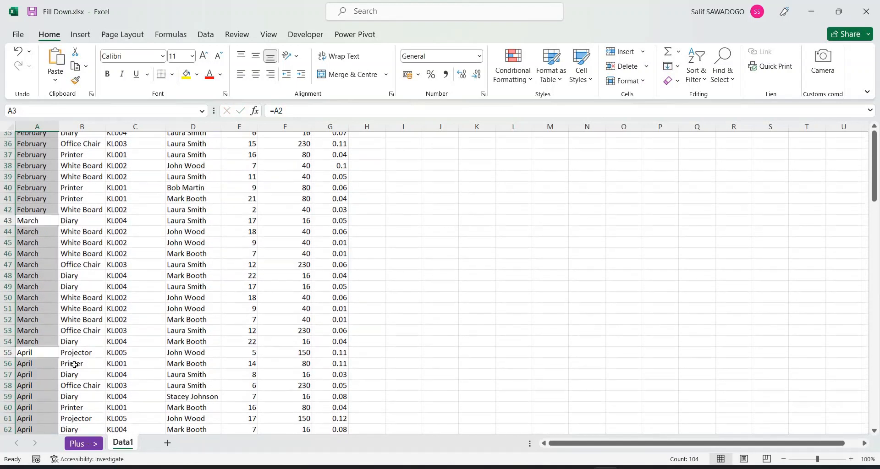
scroll(74, 365, down, 8)
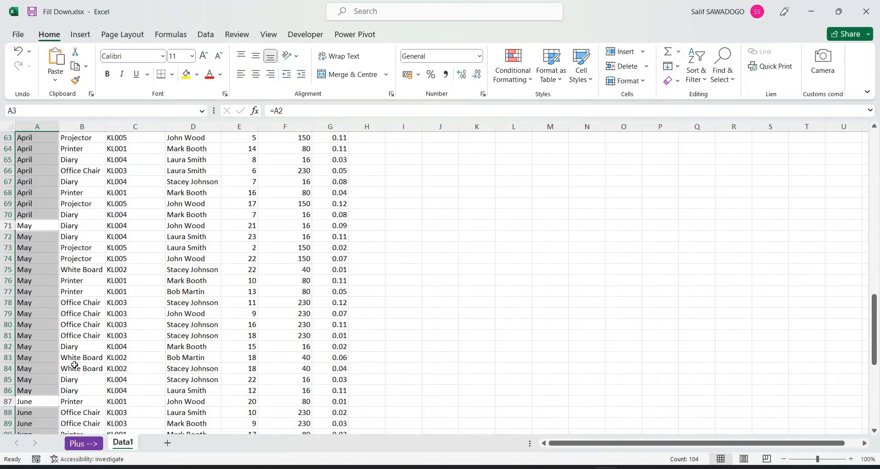
scroll(74, 365, down, 8)
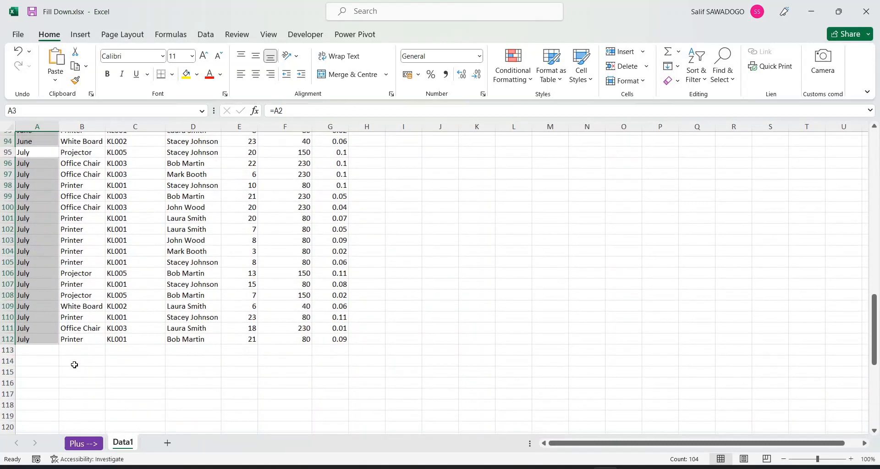
scroll(74, 366, up, 10)
scroll(74, 365, up, 15)
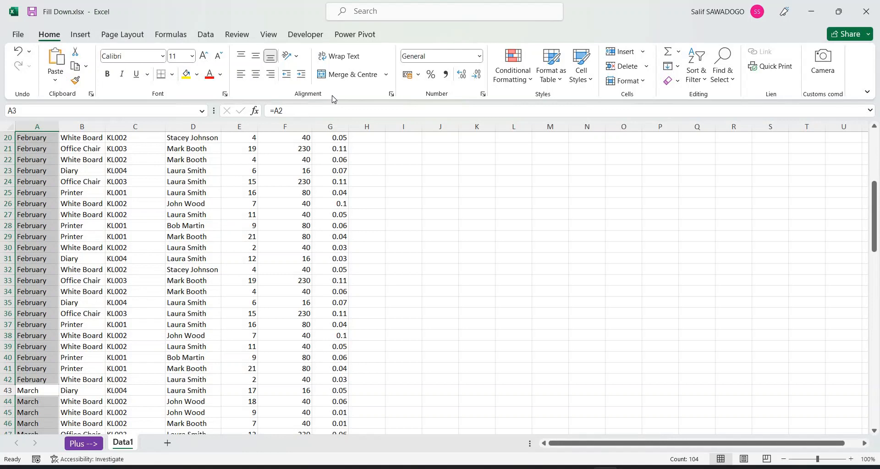
Step: Import Fill Down_Fill Up.csv as a text/CSV source and open it in the Power Query Editor with Transform Data
click(206, 35)
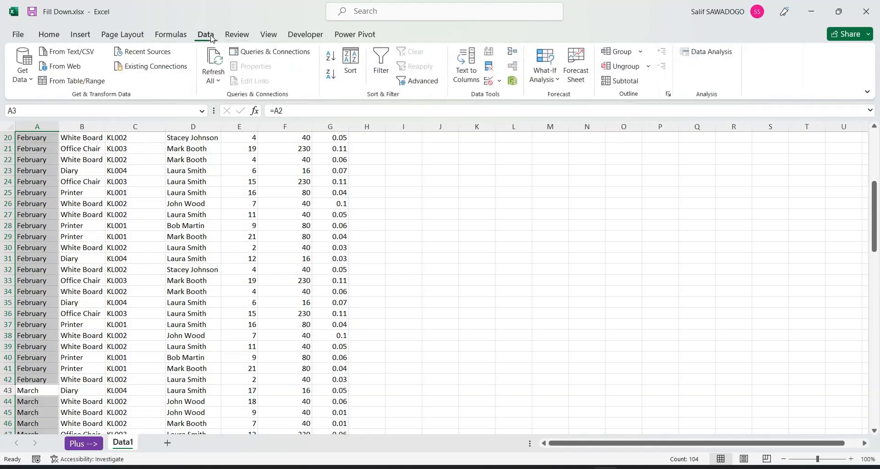
click(70, 54)
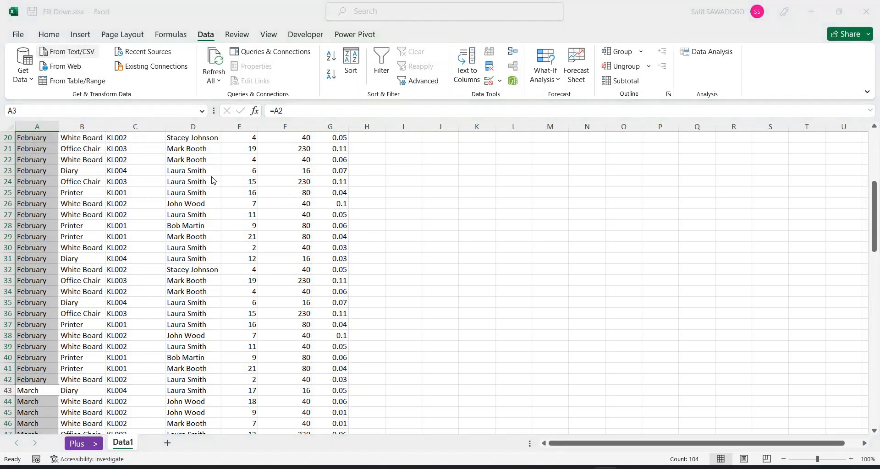
click(151, 148)
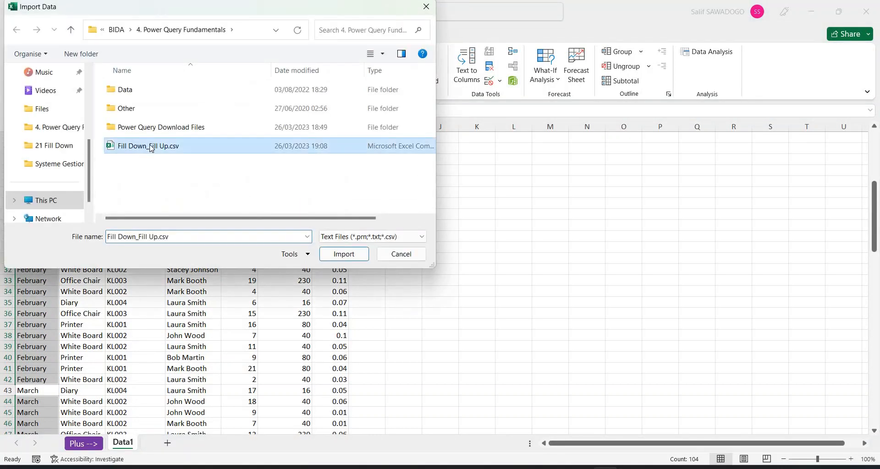
click(348, 257)
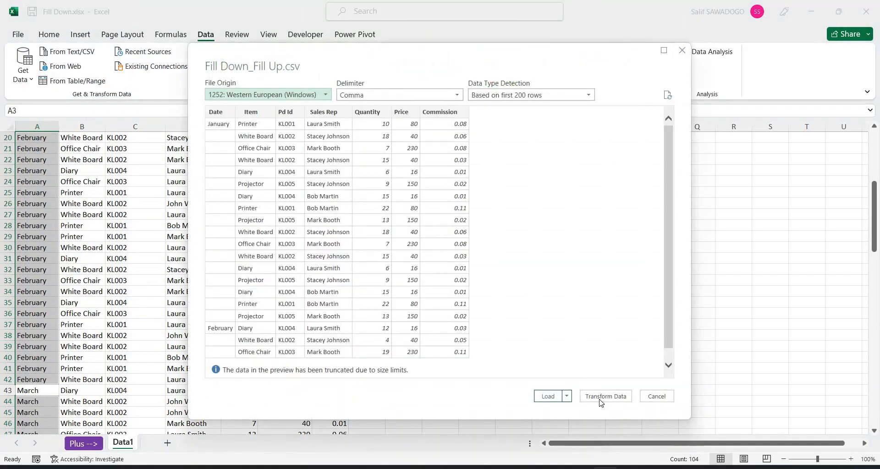
click(600, 396)
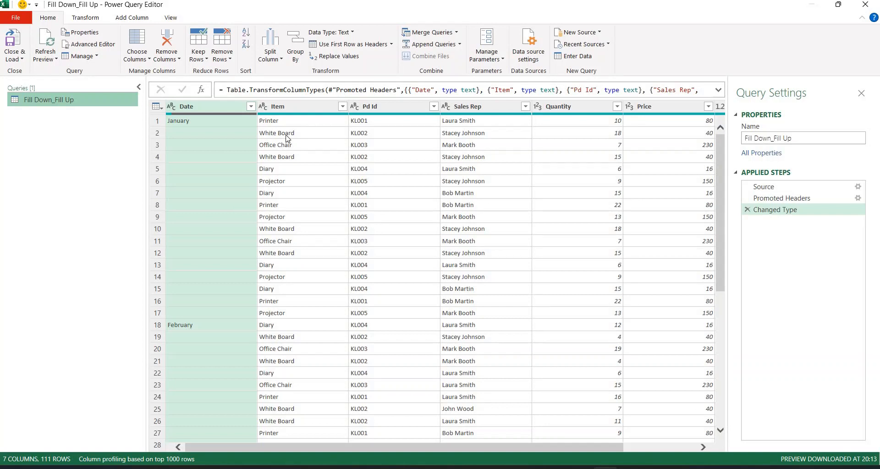
Step: Apply Fill Down to the Date column of the Fill Down_Fill Up query
click(214, 107)
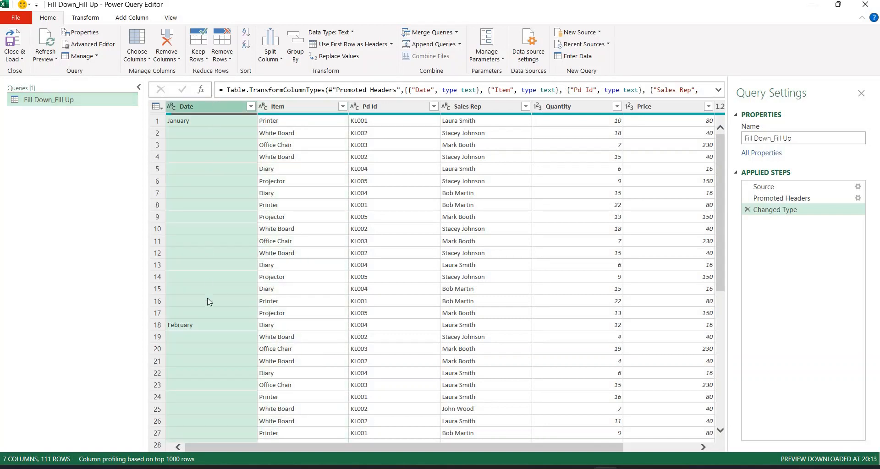
click(91, 20)
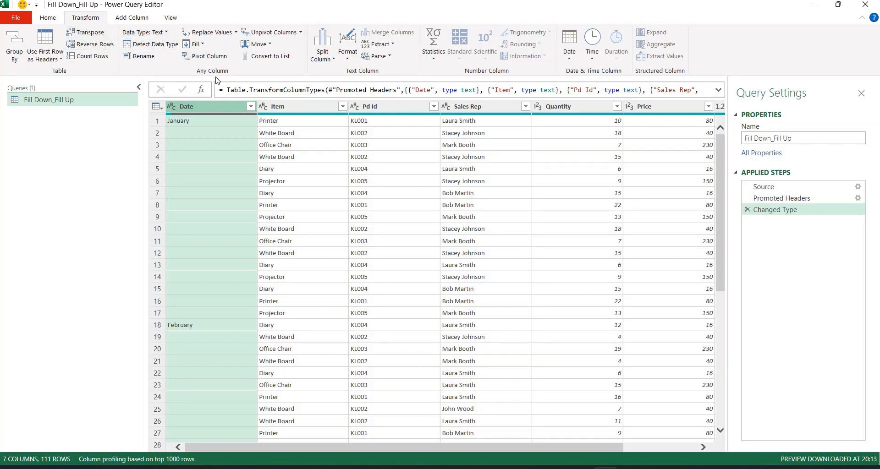
click(201, 47)
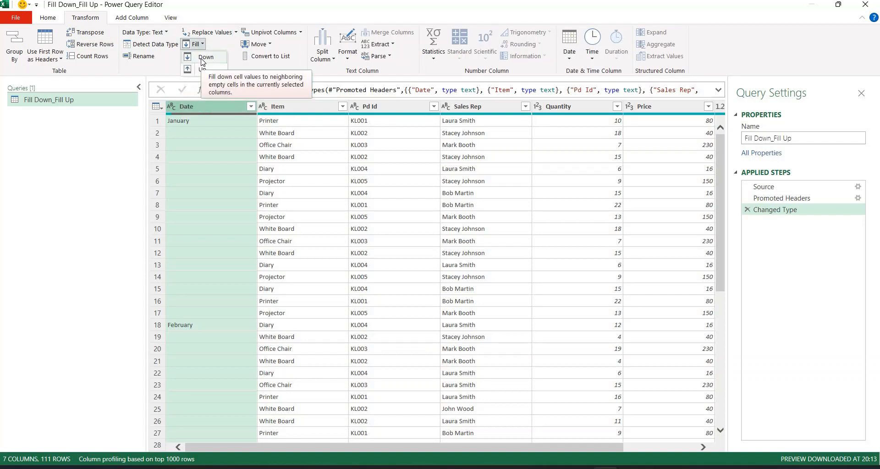
click(202, 58)
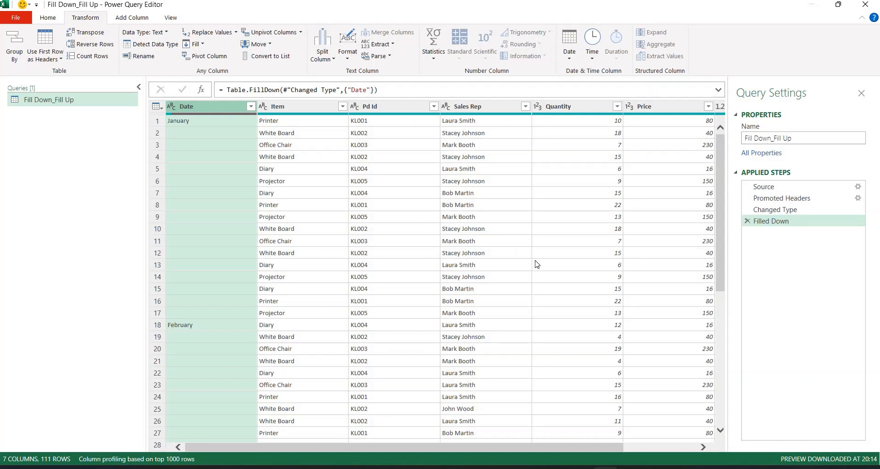
Step: Remove the Filled Down step from the query and replace the empty values in the Date column with null
click(748, 222)
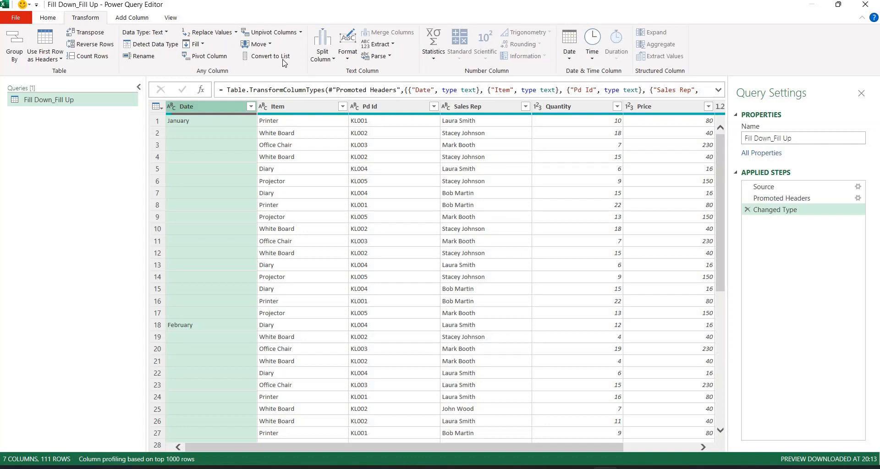
click(48, 17)
click(333, 55)
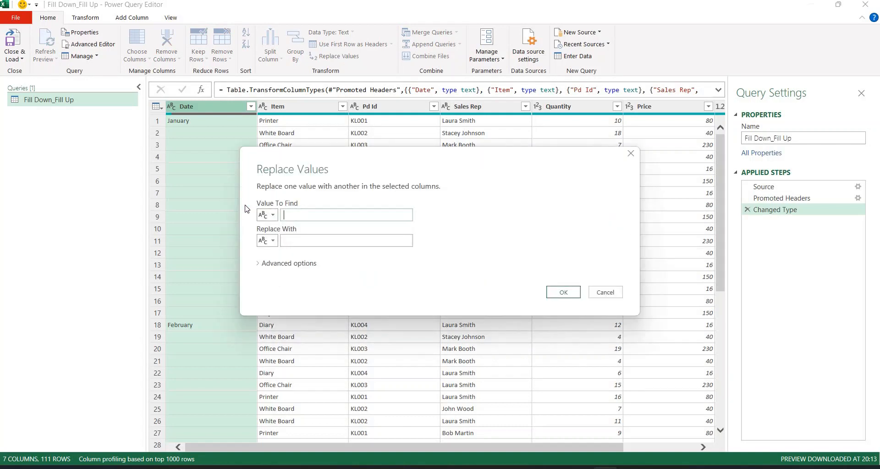
click(323, 245)
text(null)
click(574, 292)
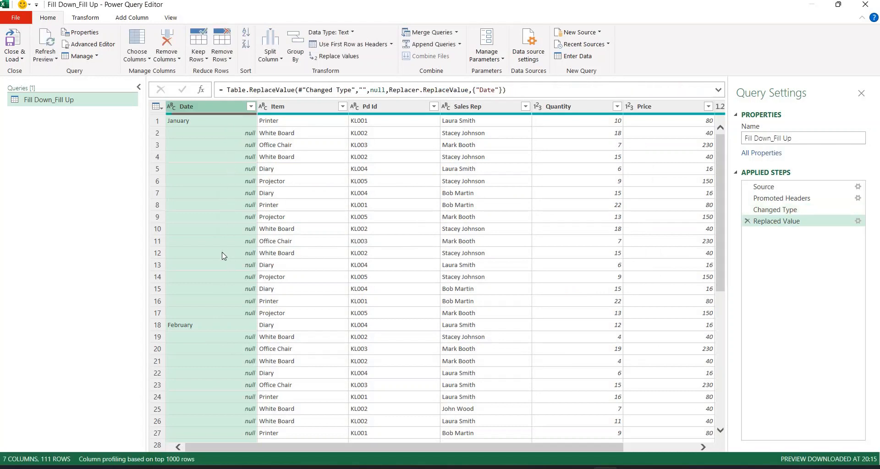
Step: Fill the null cells of the Date column downward with Fill Down and review the months through the last rows
click(85, 19)
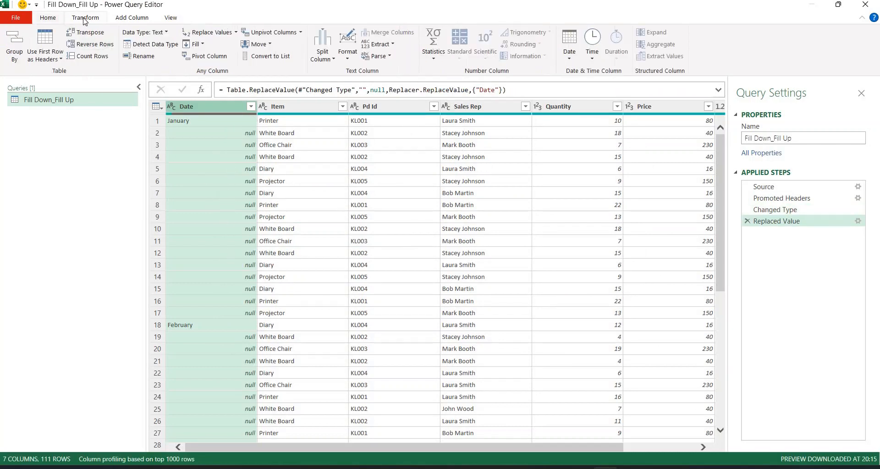
click(205, 48)
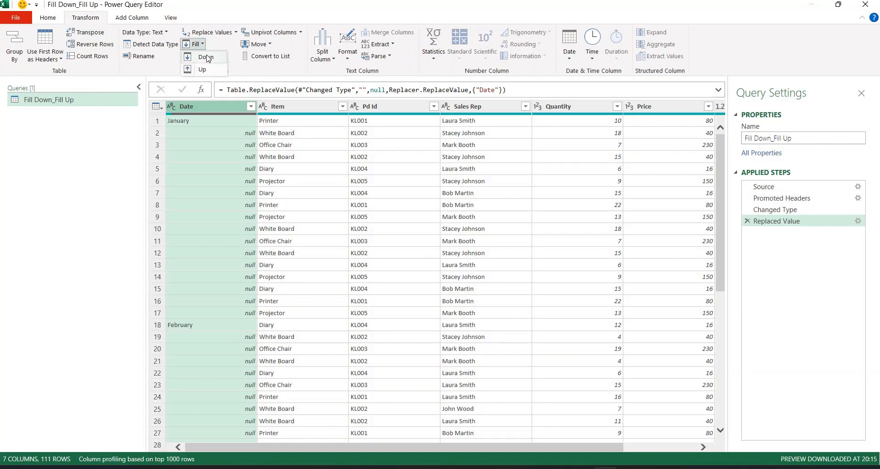
click(206, 59)
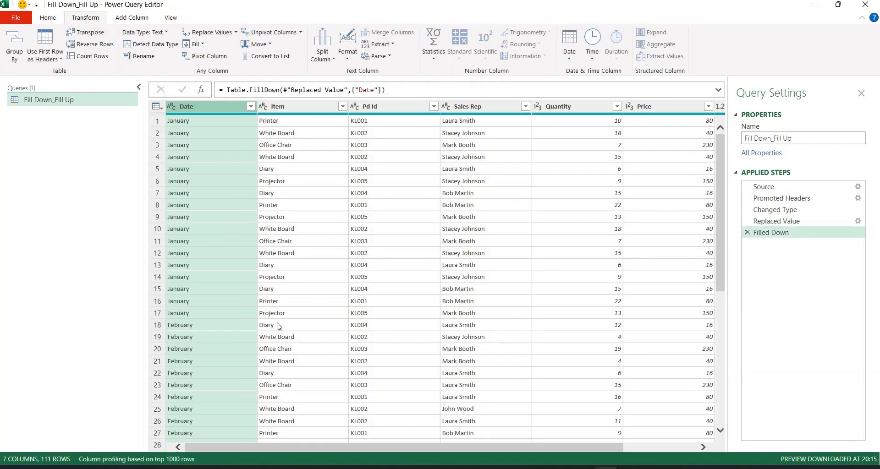
scroll(278, 326, down, 20)
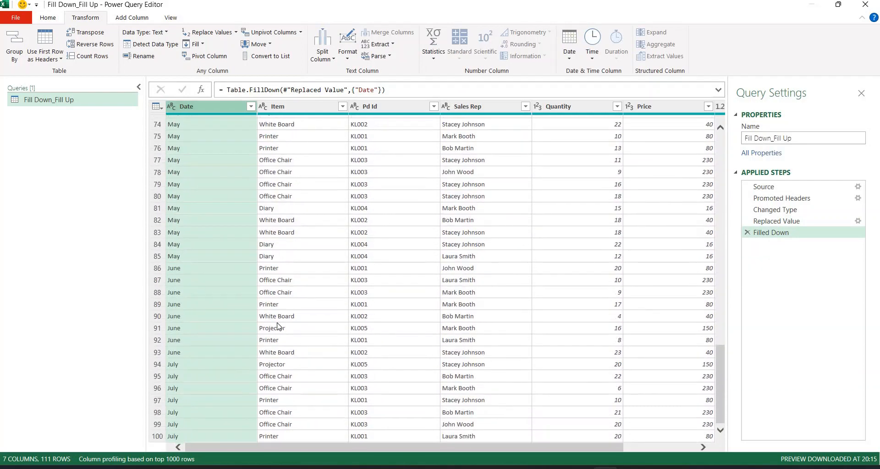
scroll(278, 326, down, 2)
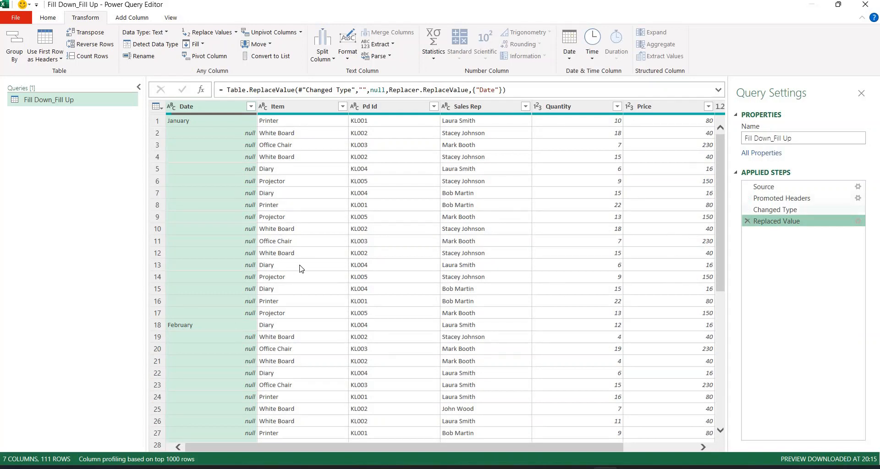
Step: Look through the null cells in the Date column, apply Fill Up to that column, and review the filled months
scroll(357, 277, down, 6)
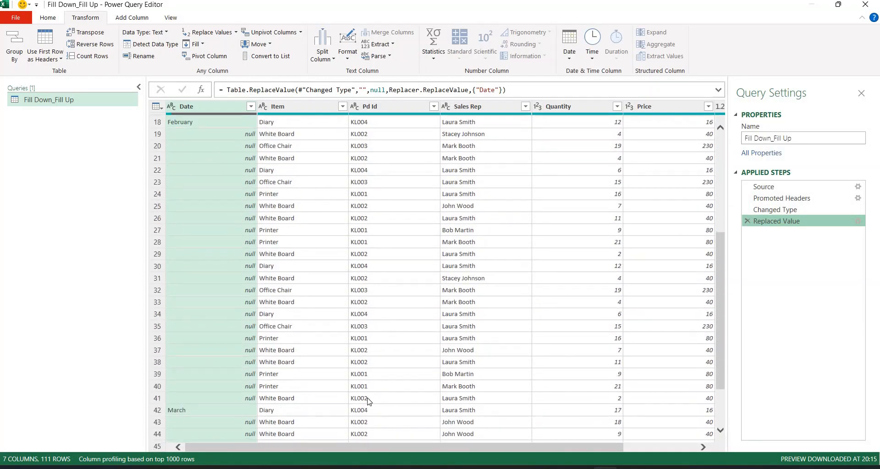
scroll(252, 362, down, 2)
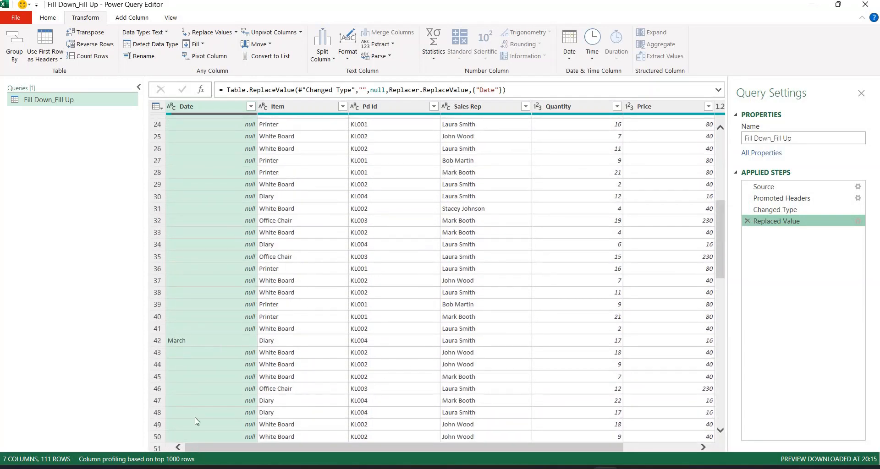
scroll(207, 383, down, 4)
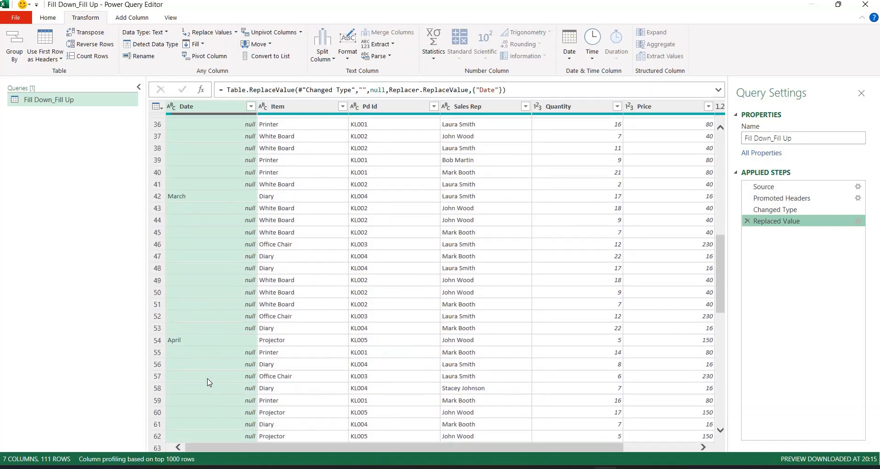
scroll(232, 257, up, 12)
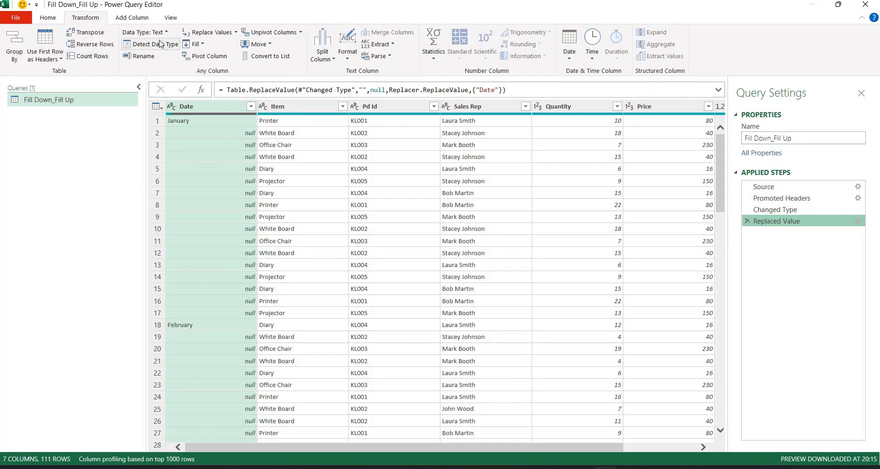
click(203, 46)
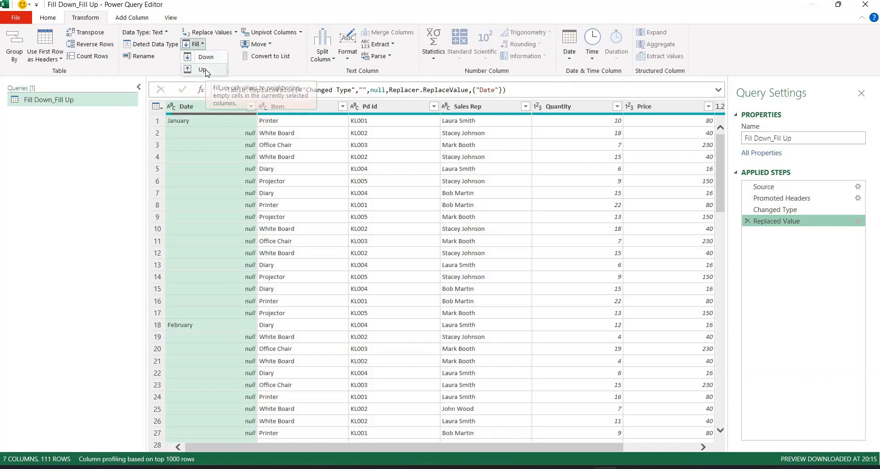
click(204, 70)
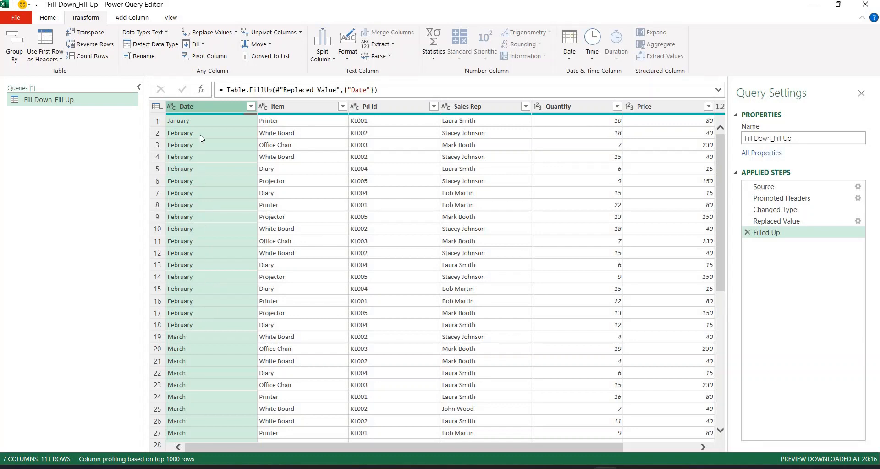
scroll(218, 276, down, 9)
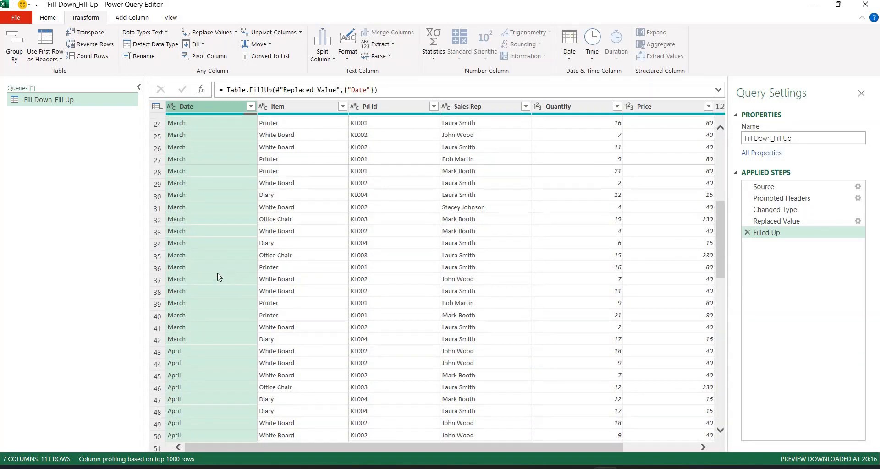
scroll(218, 277, up, 9)
scroll(218, 277, down, 11)
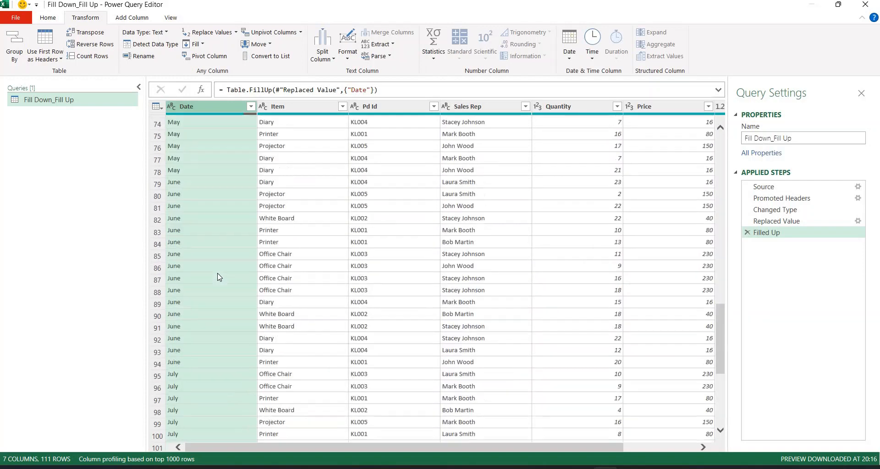
scroll(218, 277, up, 11)
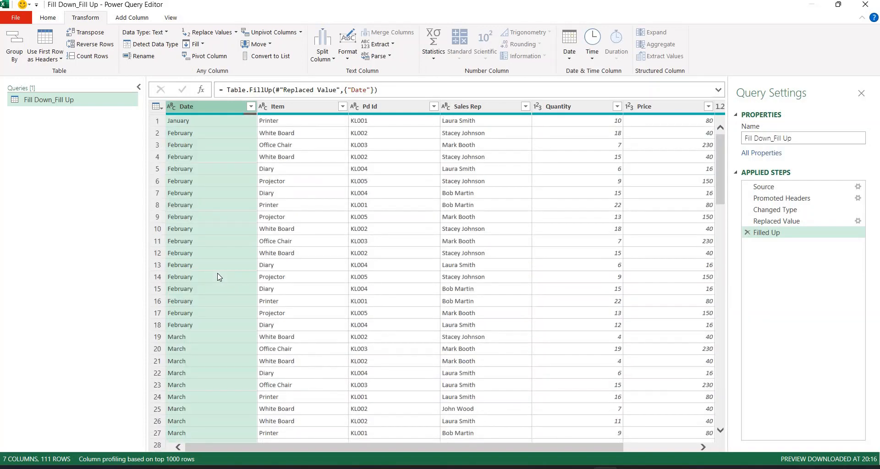